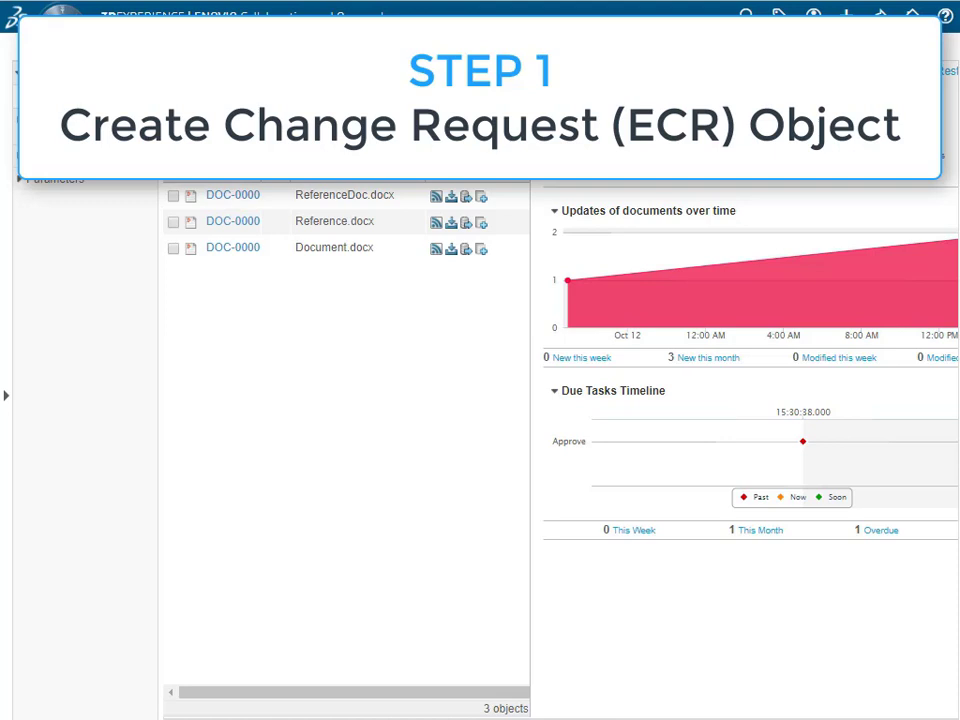
- Open the Add (+) menu in the top bar to reach the change request option
click(846, 16)
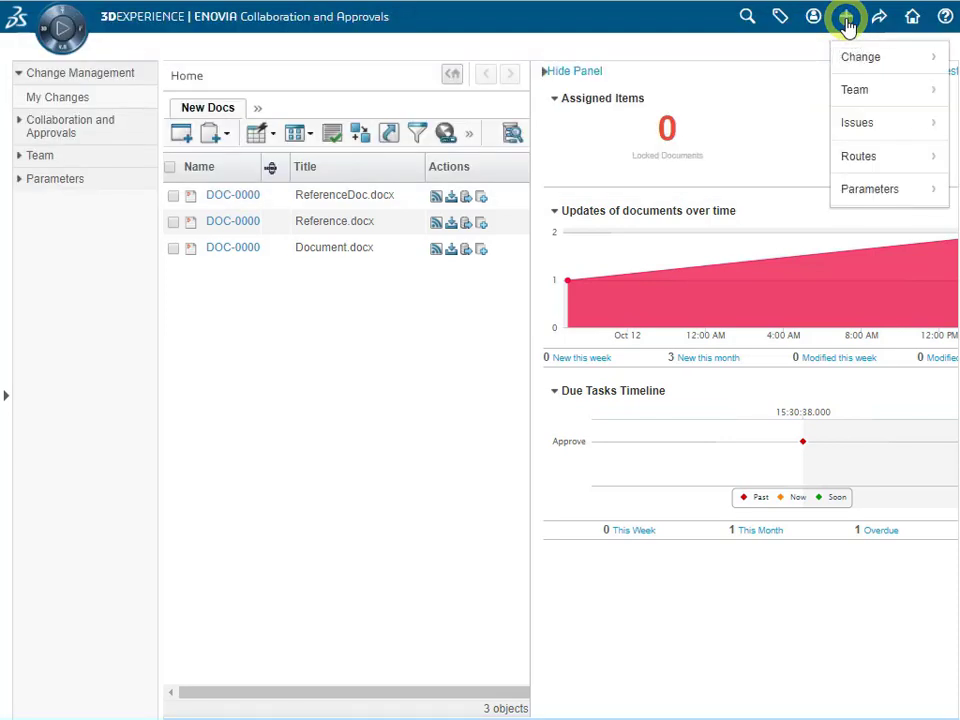
- Start a change request describing Part567's length change from 1mm to 0.5mm, reason 'Customer request'
mouse_move(848, 56)
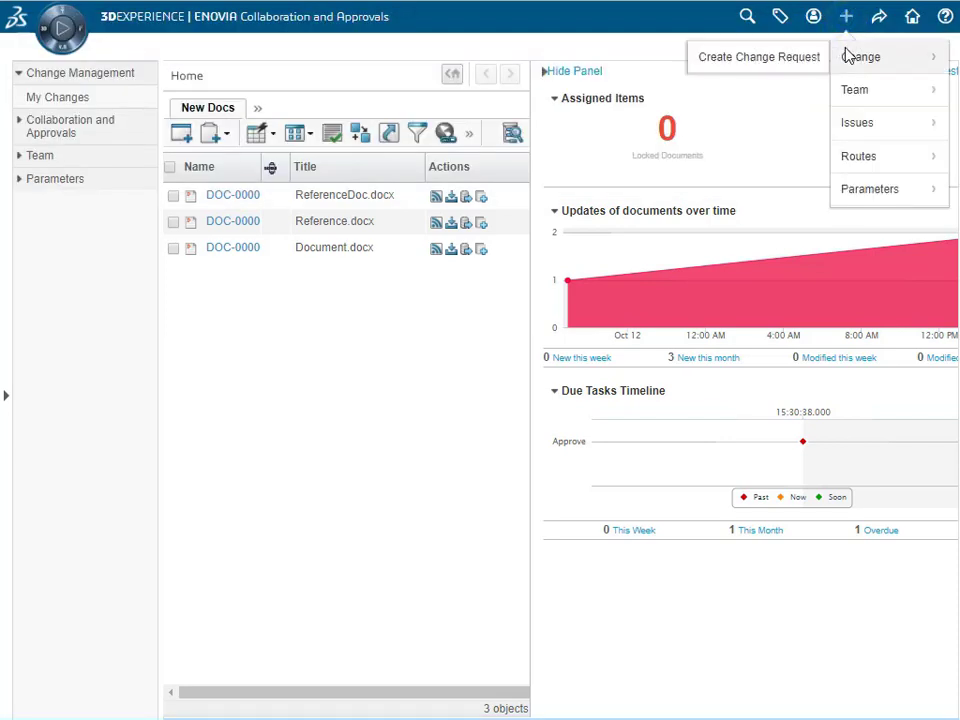
click(792, 63)
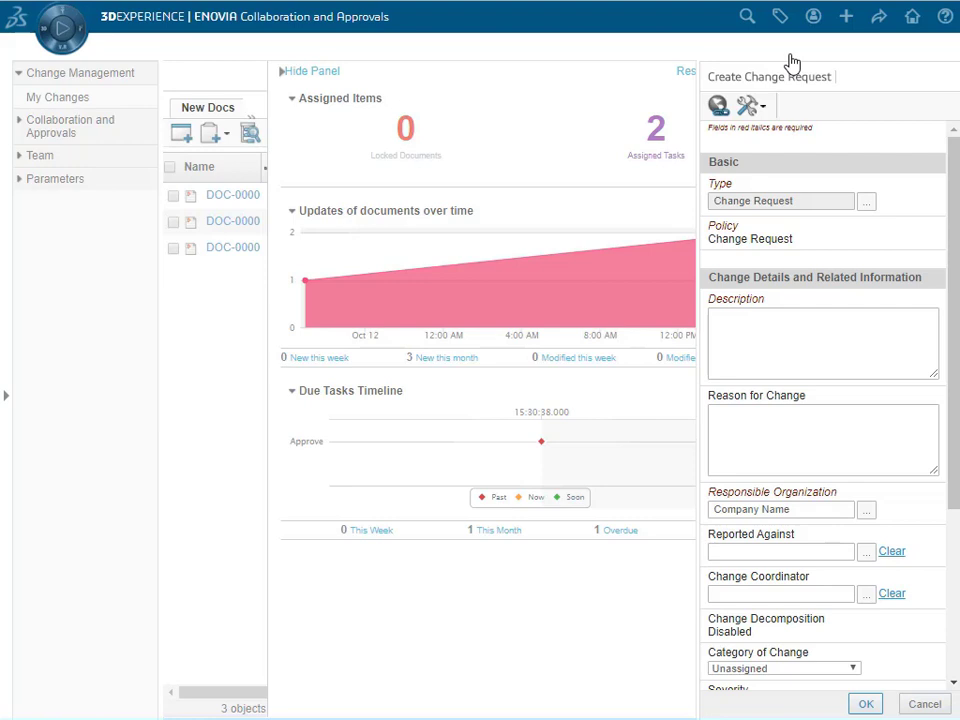
click(734, 326)
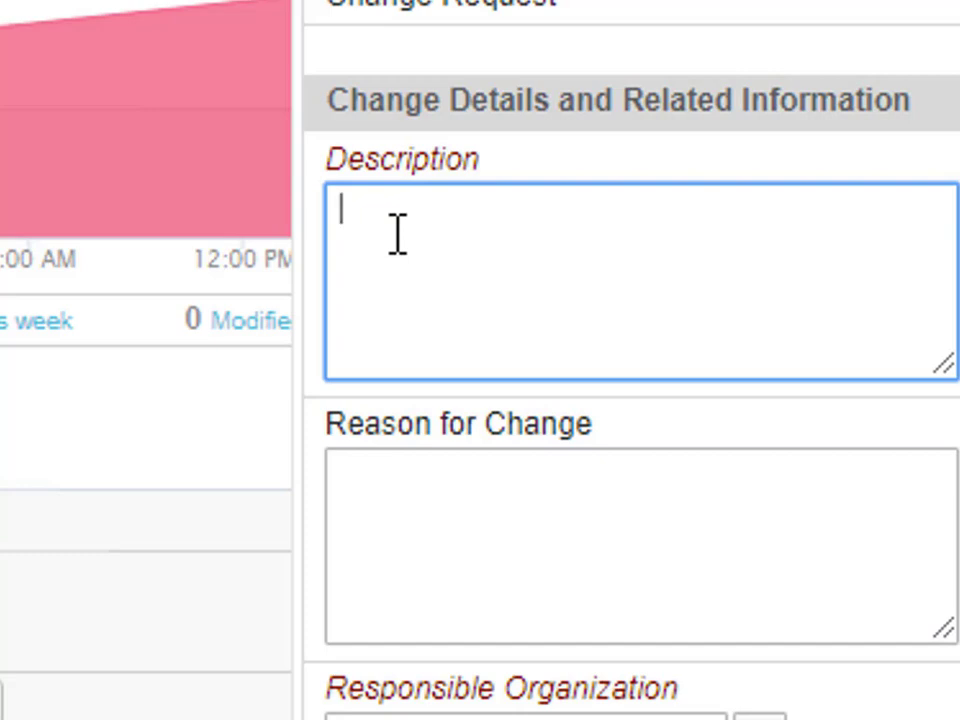
text(Change to )
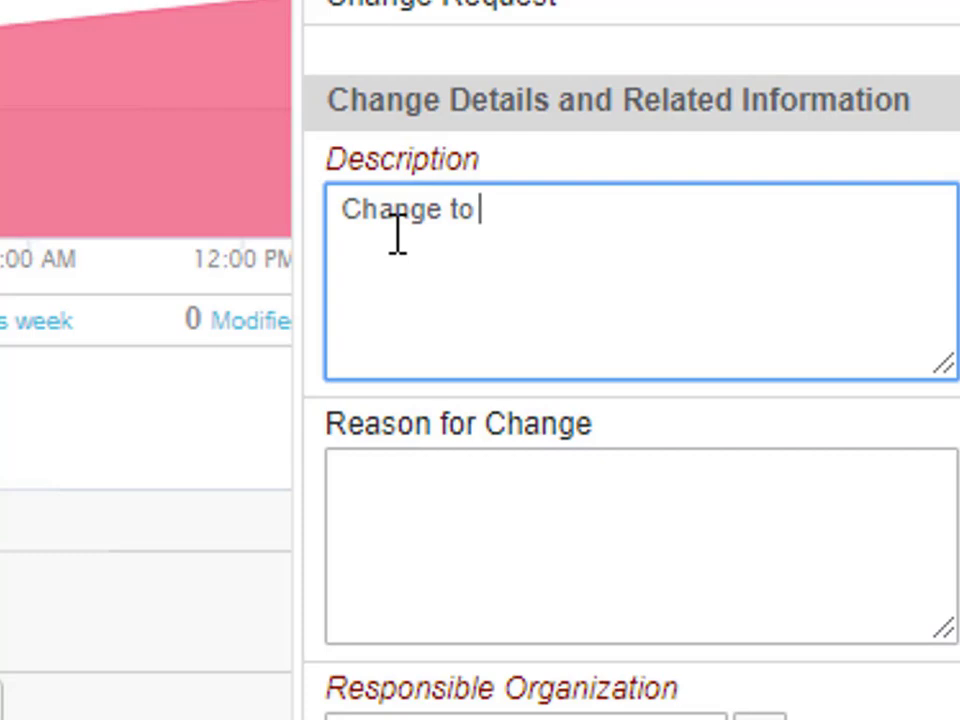
text(Part56)
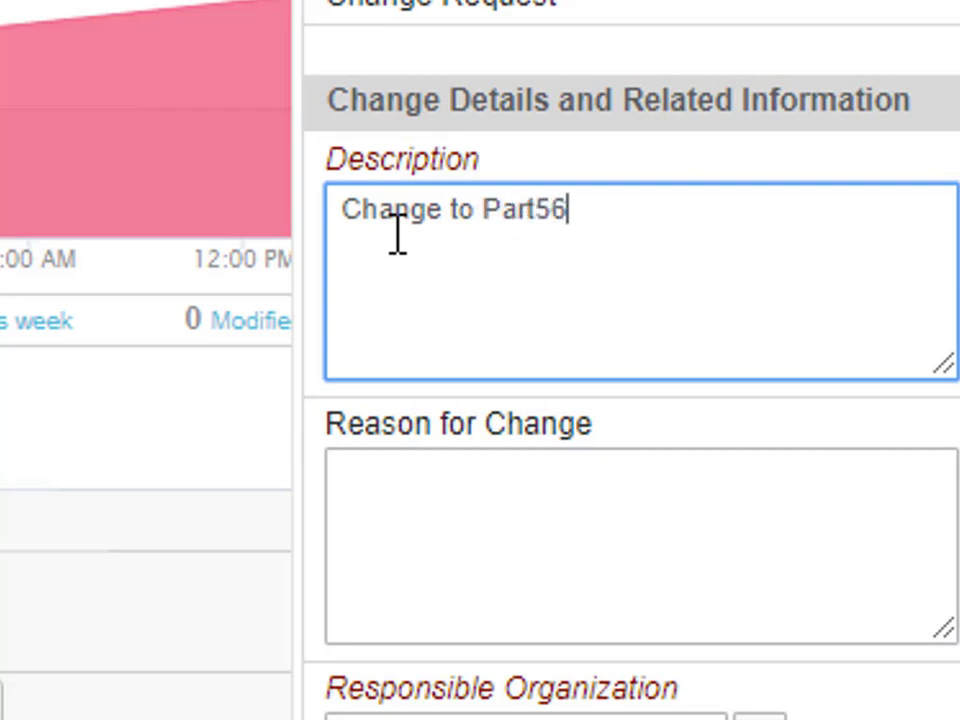
text(7. )
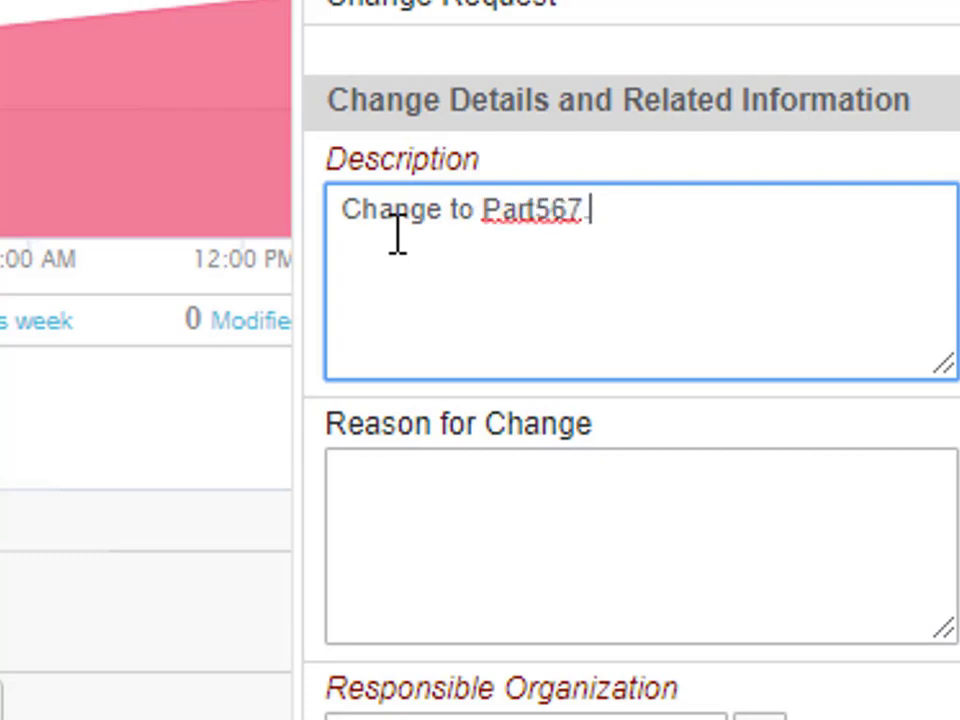
text(Modify length)
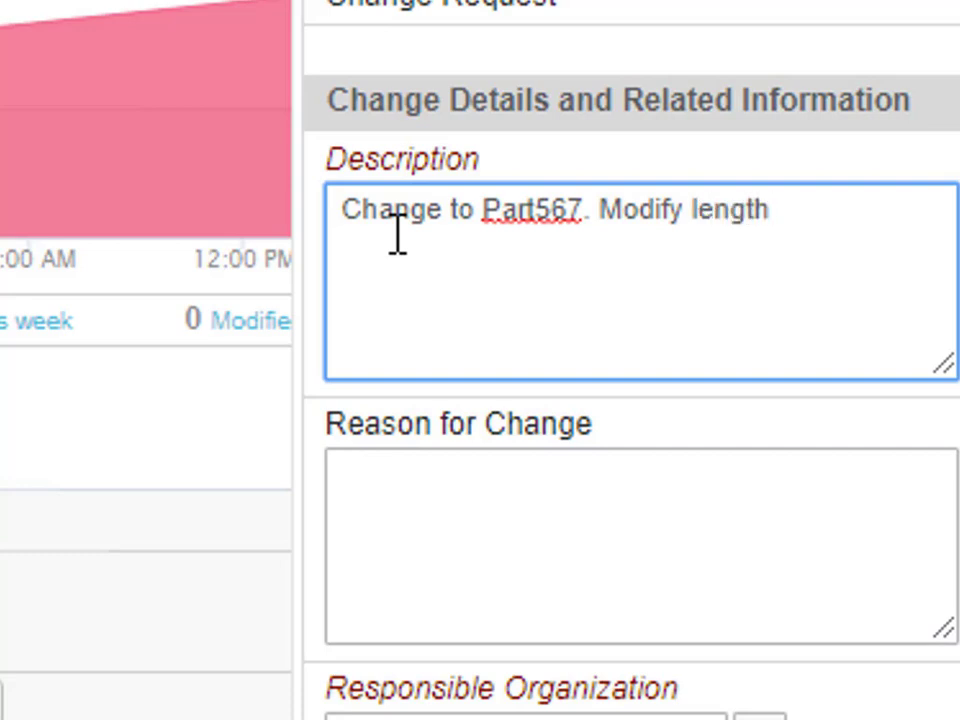
text( dimension )
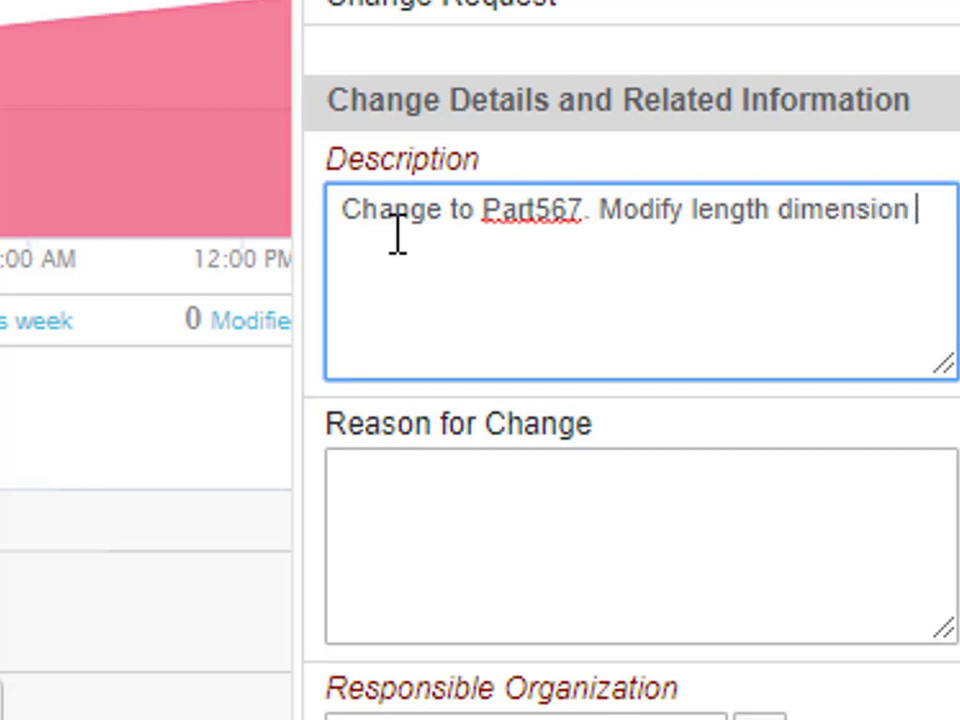
text(from 1mm to)
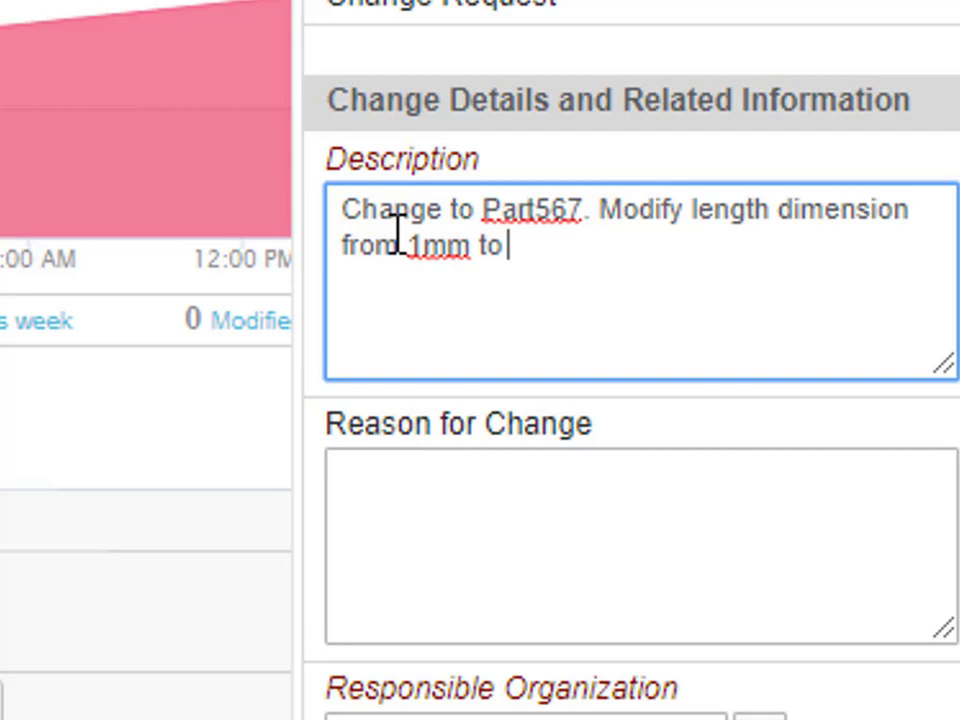
text( 0.5mm.)
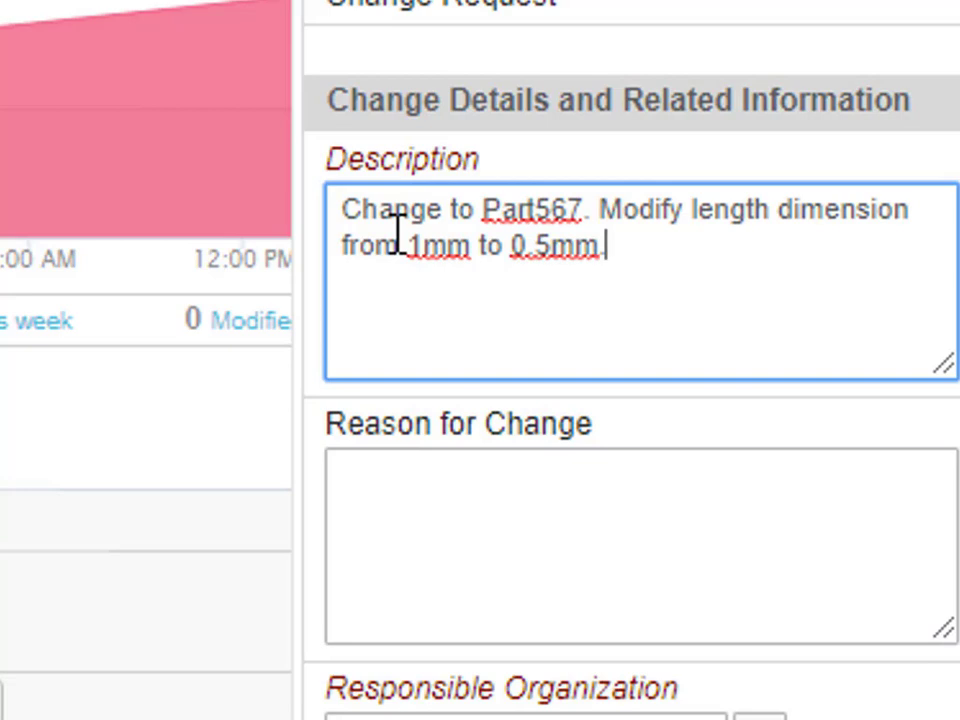
click(498, 497)
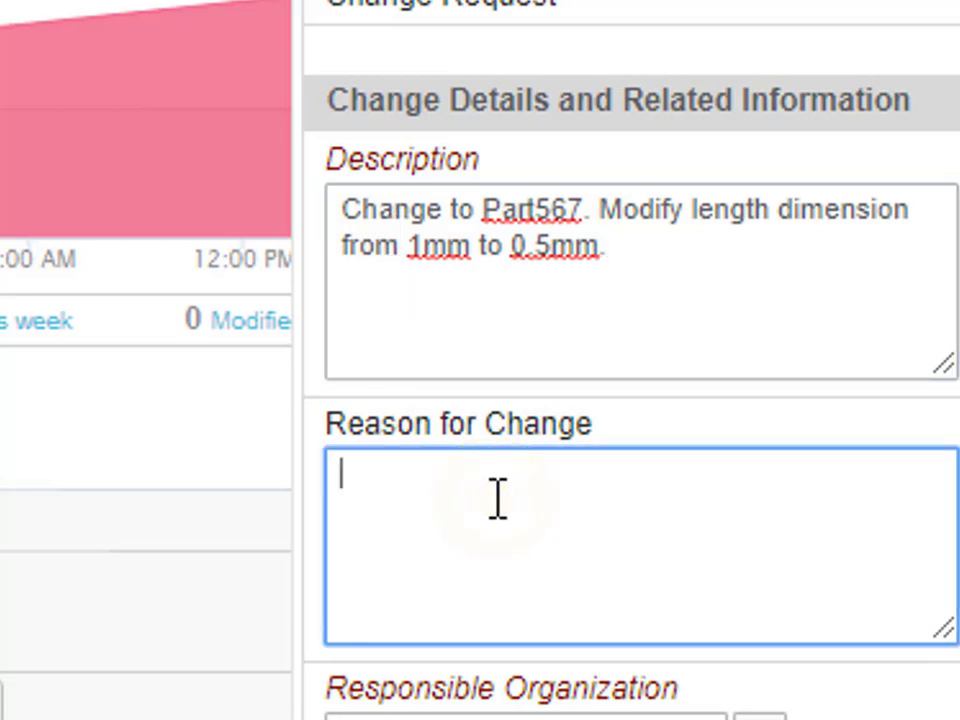
text(Customer req)
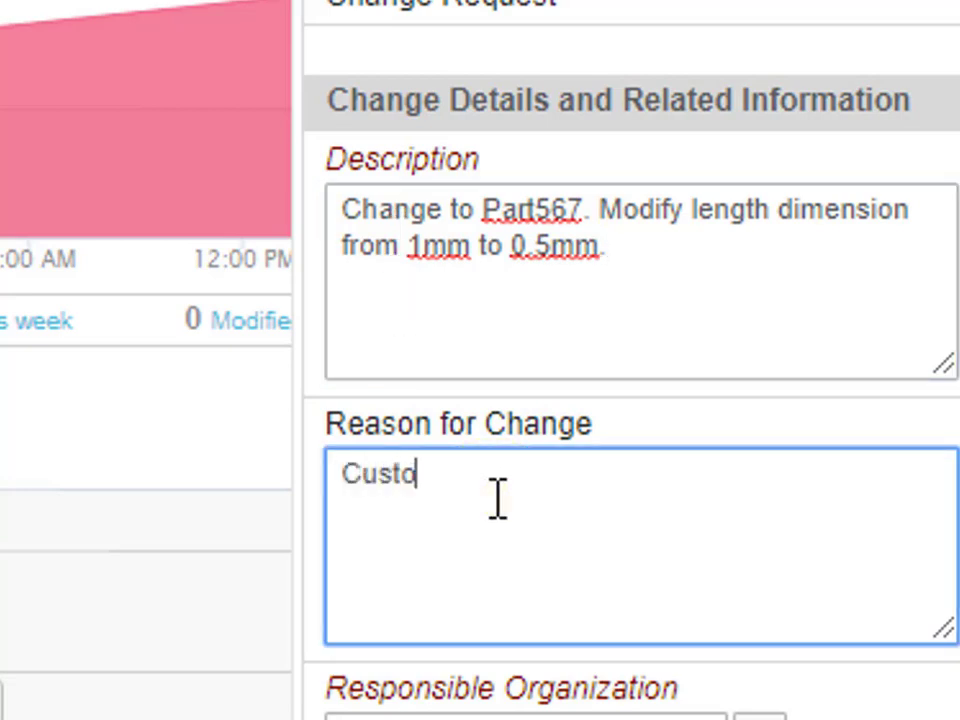
text(uest)
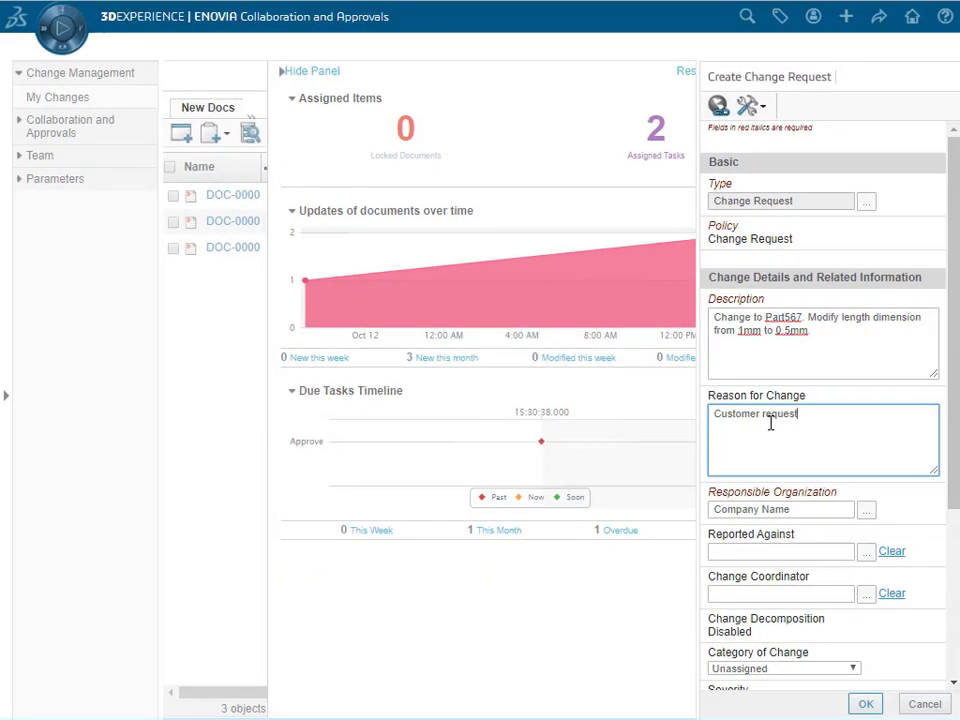
- Assign a Change Coordinator to the request by picking a person from the people search
click(868, 595)
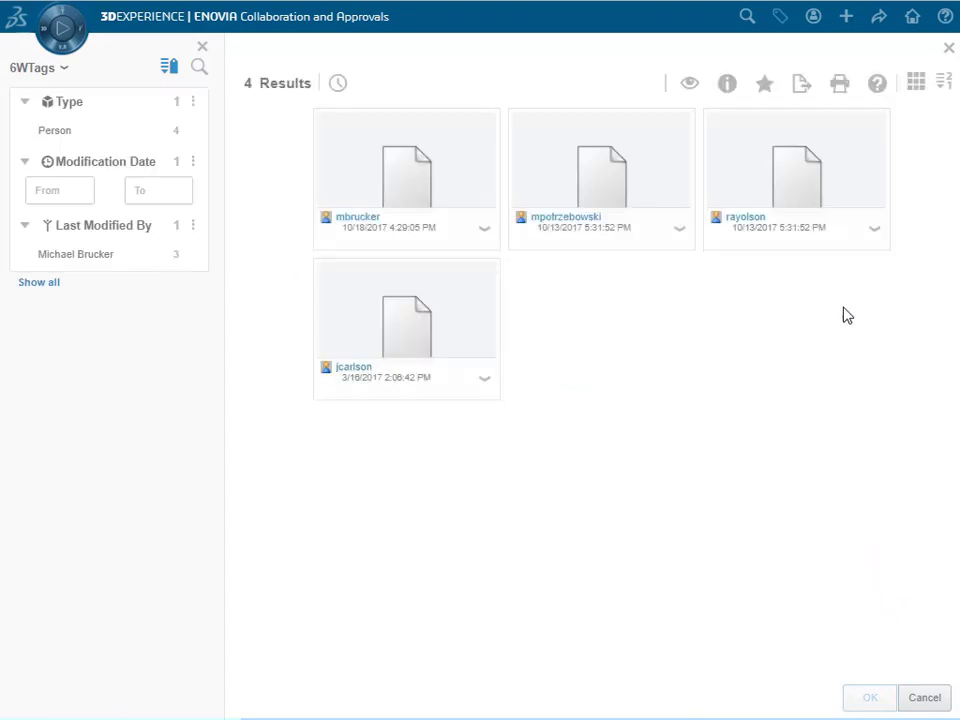
click(817, 192)
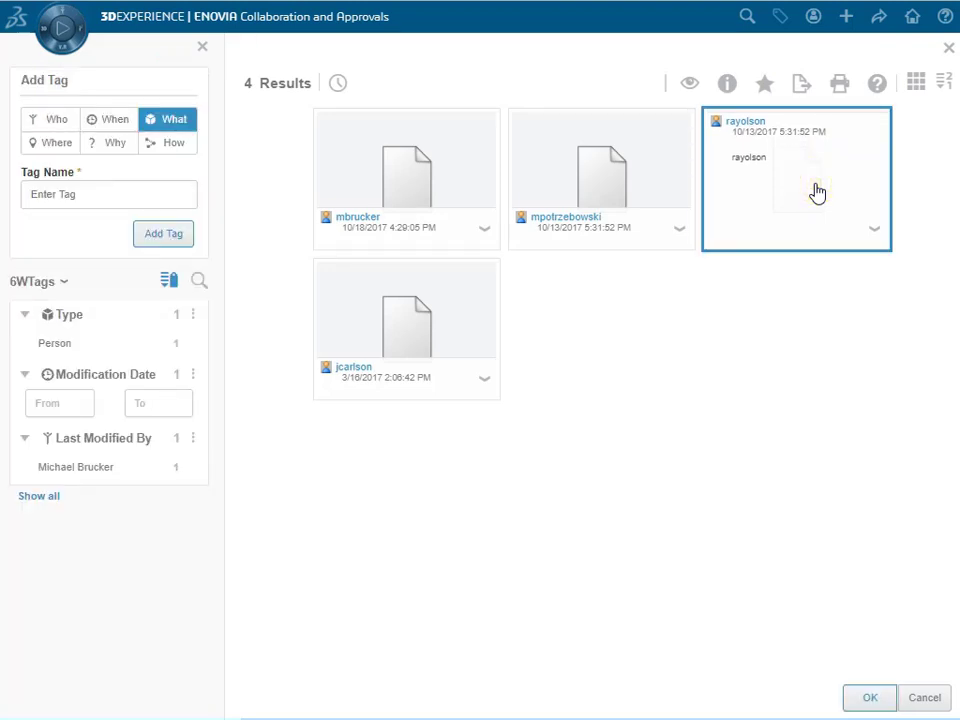
click(869, 698)
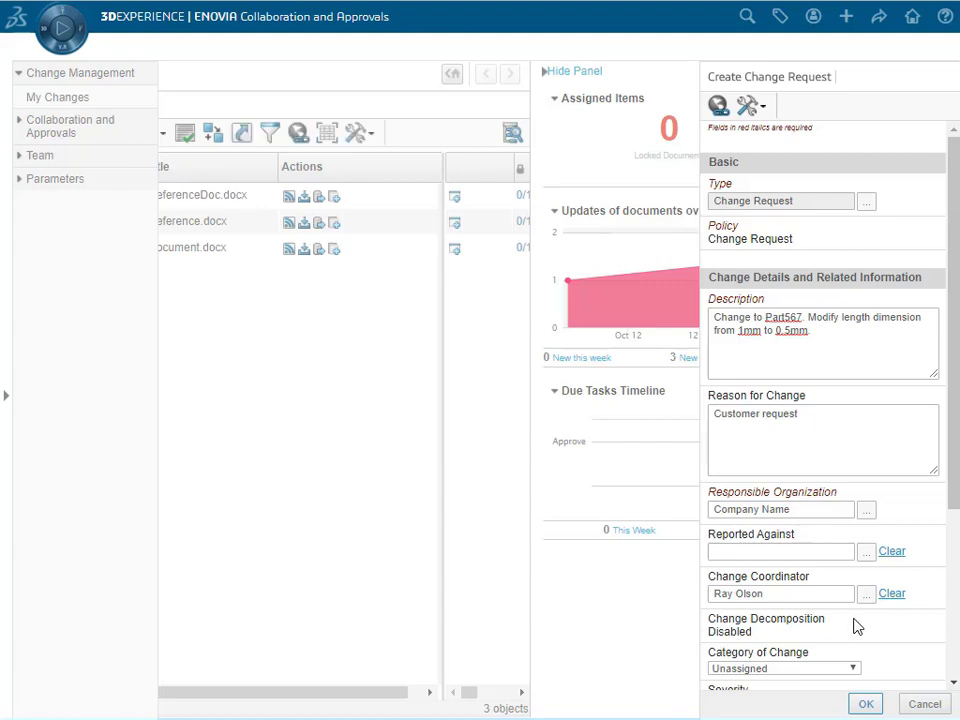
- Set category to Product Improvement and severity to Medium, then create change request CR-0000110
click(953, 682)
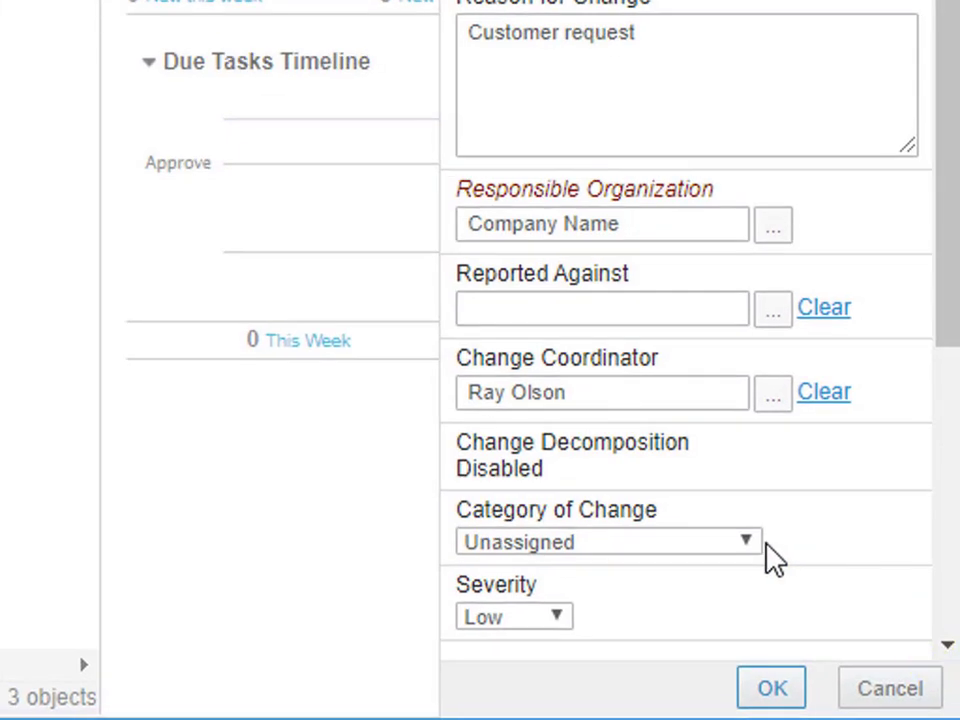
click(746, 545)
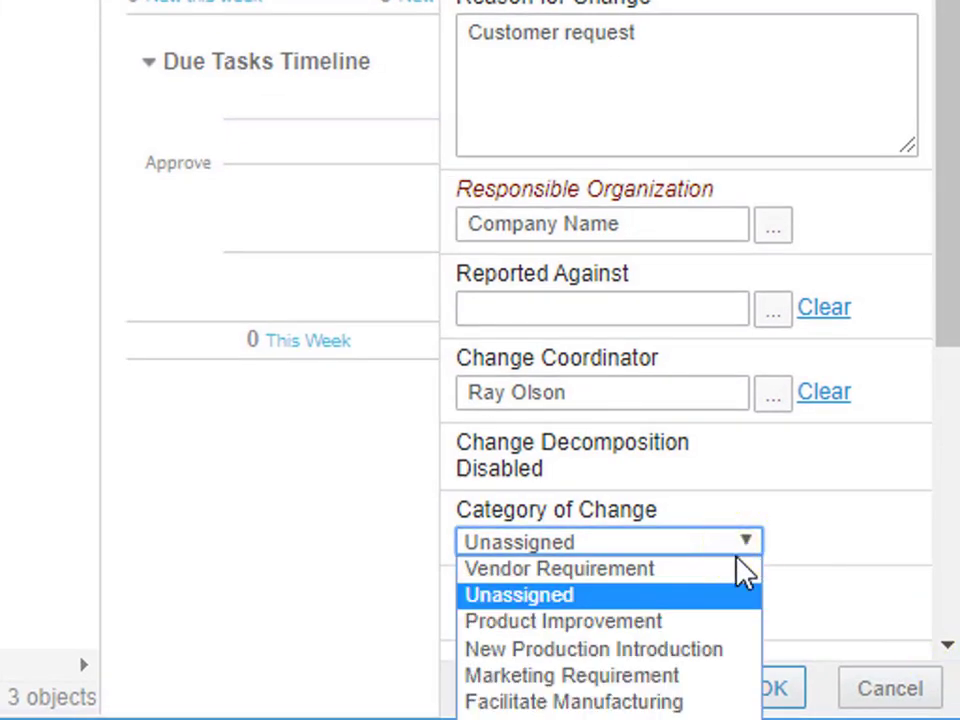
click(658, 622)
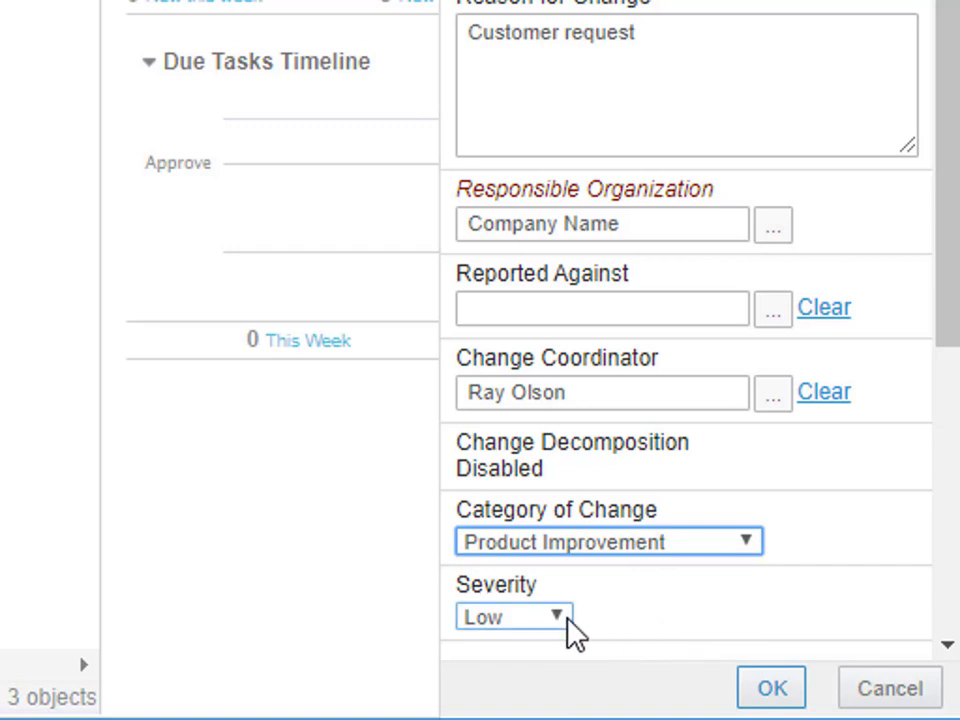
click(558, 617)
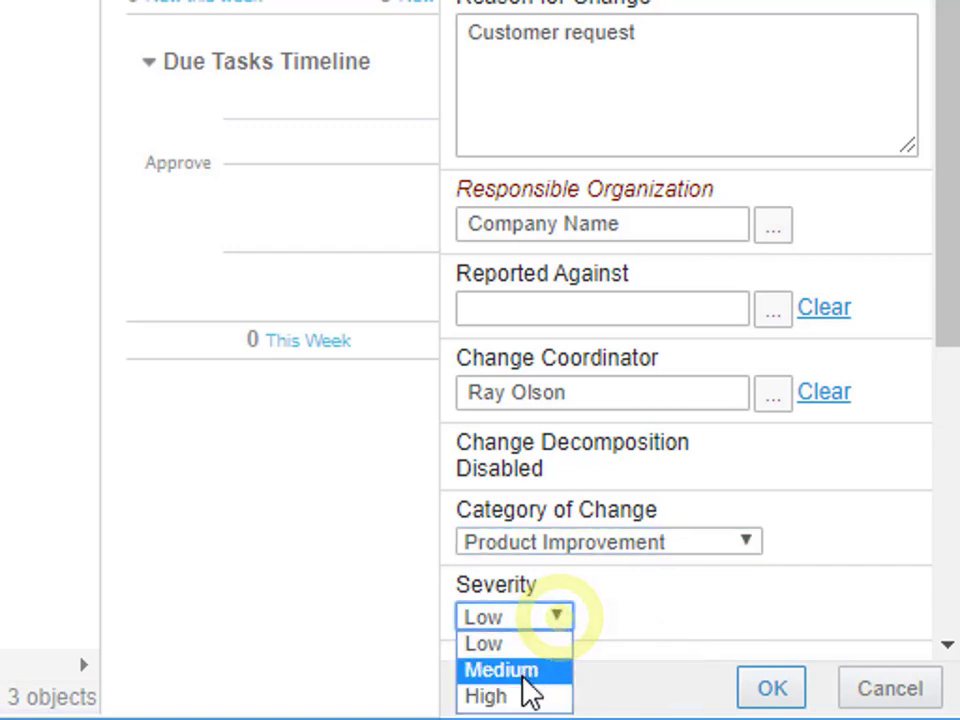
click(521, 670)
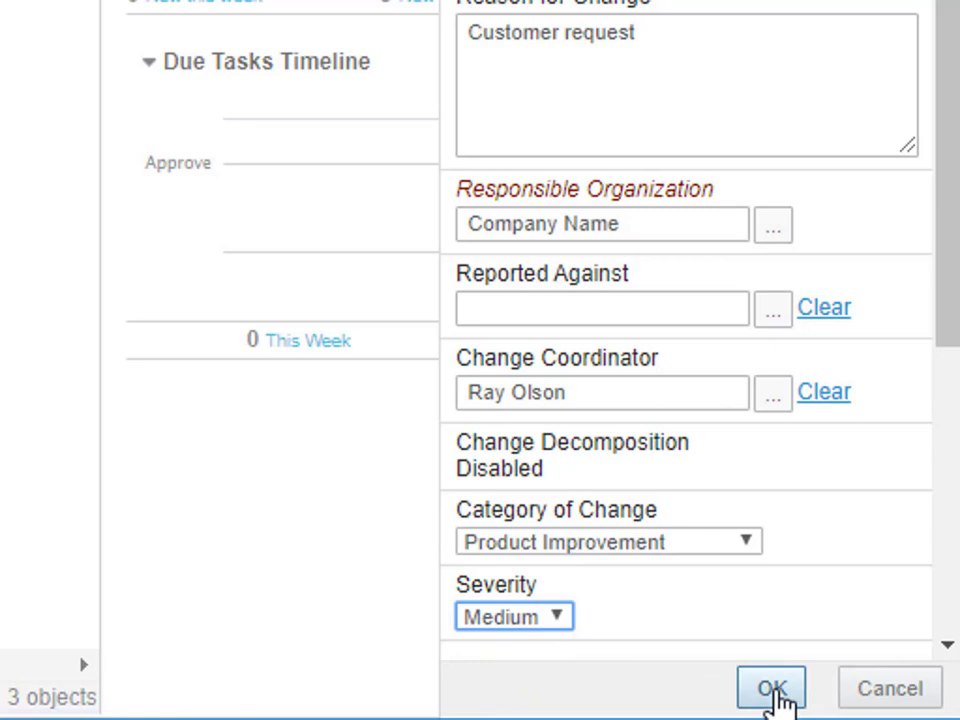
click(773, 690)
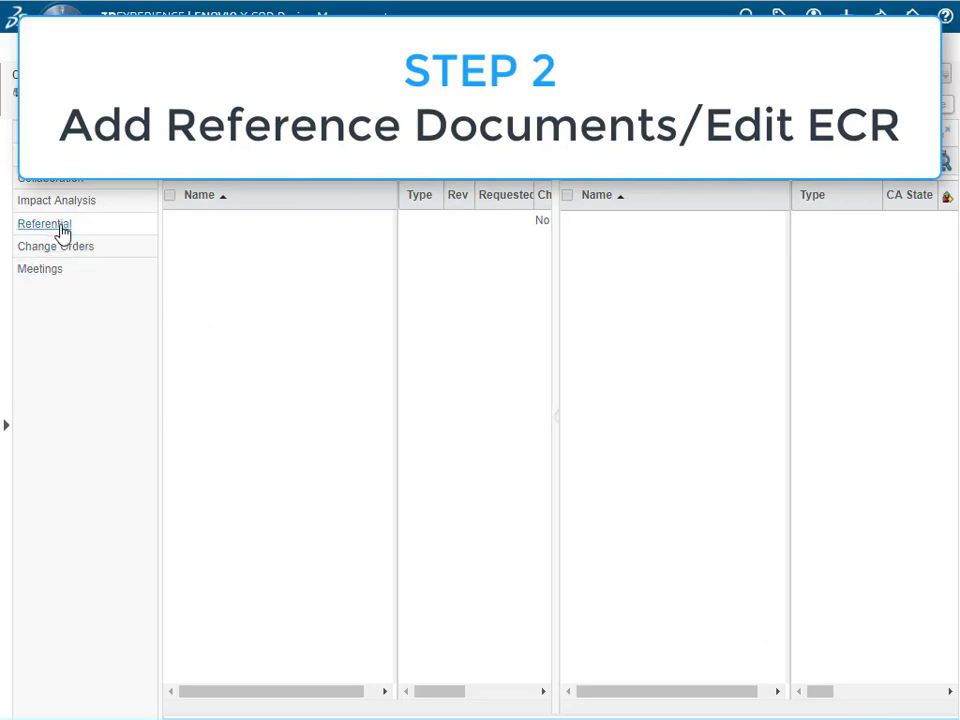
- Add the existing ReferenceDoc.docx (DOC-0000003) as a referential document of CR-0000110
click(60, 230)
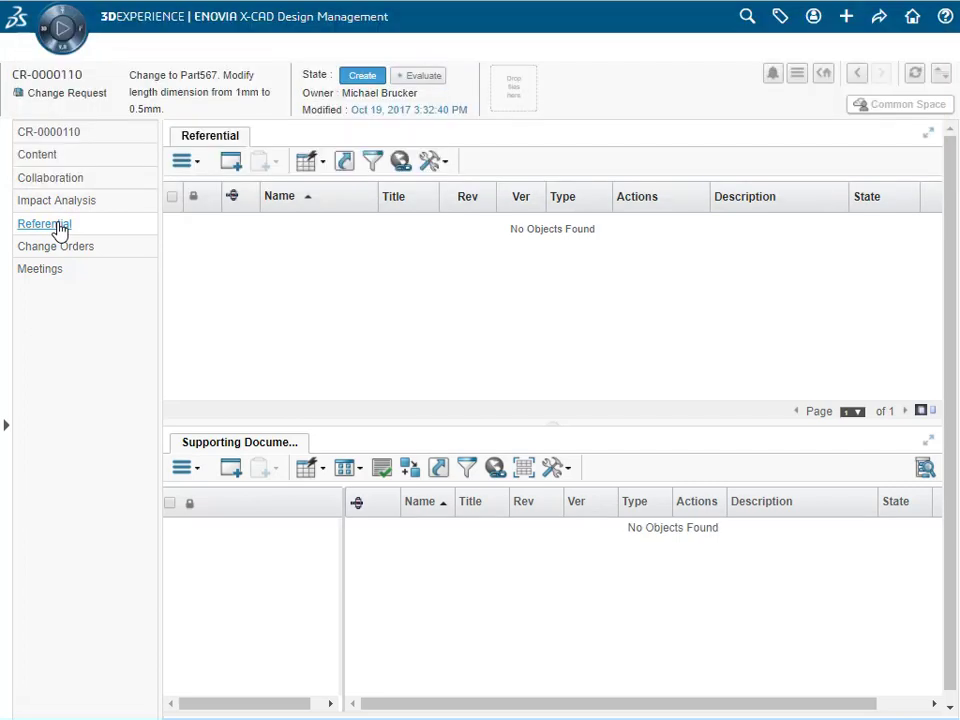
click(190, 165)
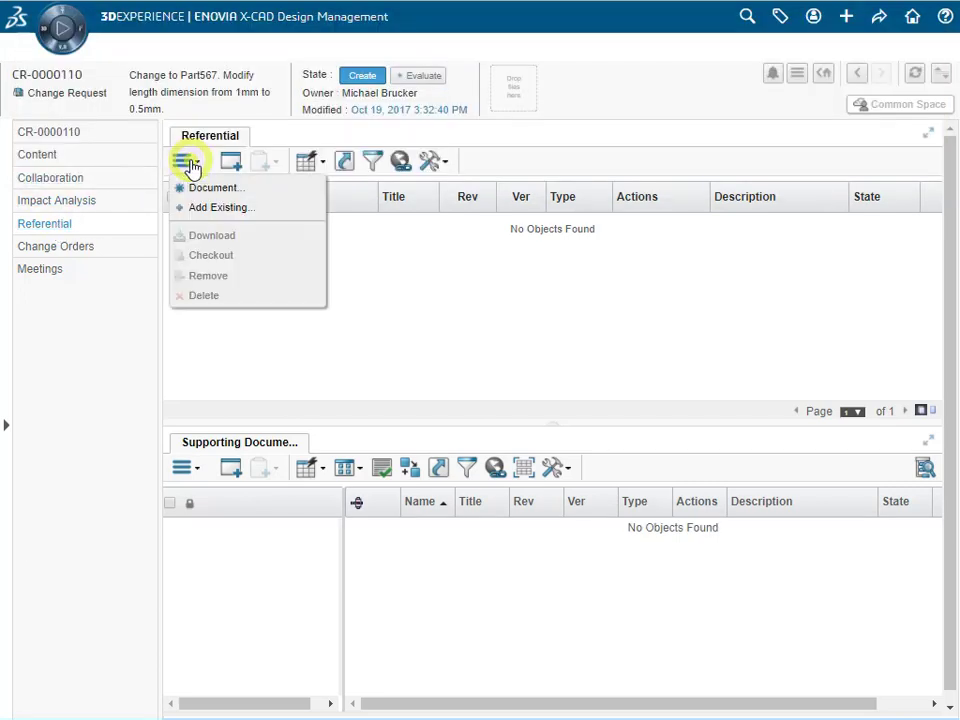
click(200, 208)
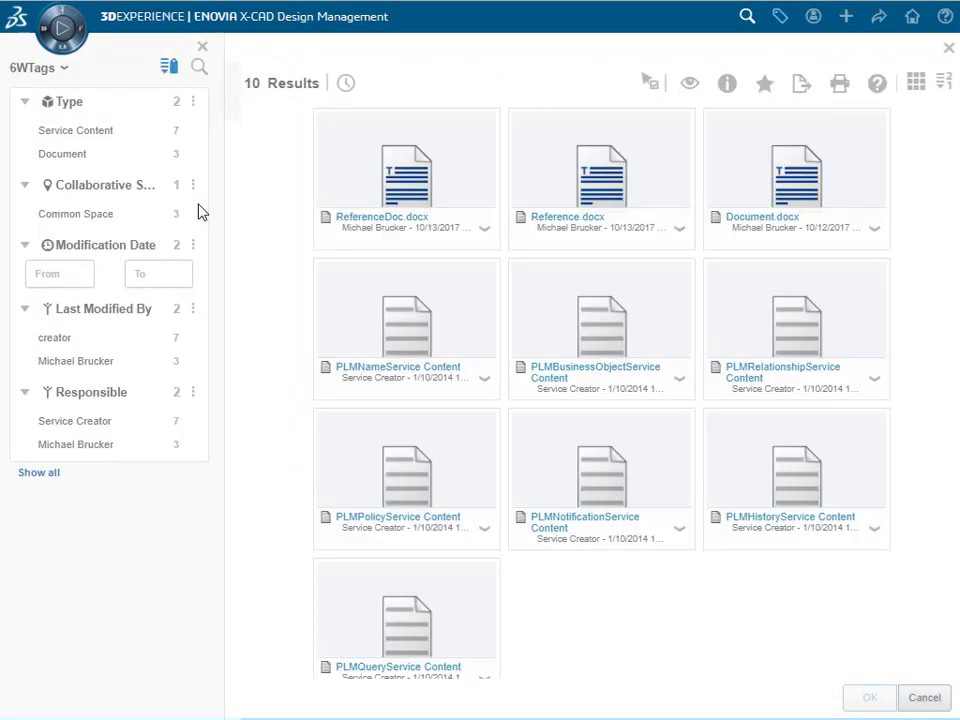
mouse_move(396, 203)
click(404, 182)
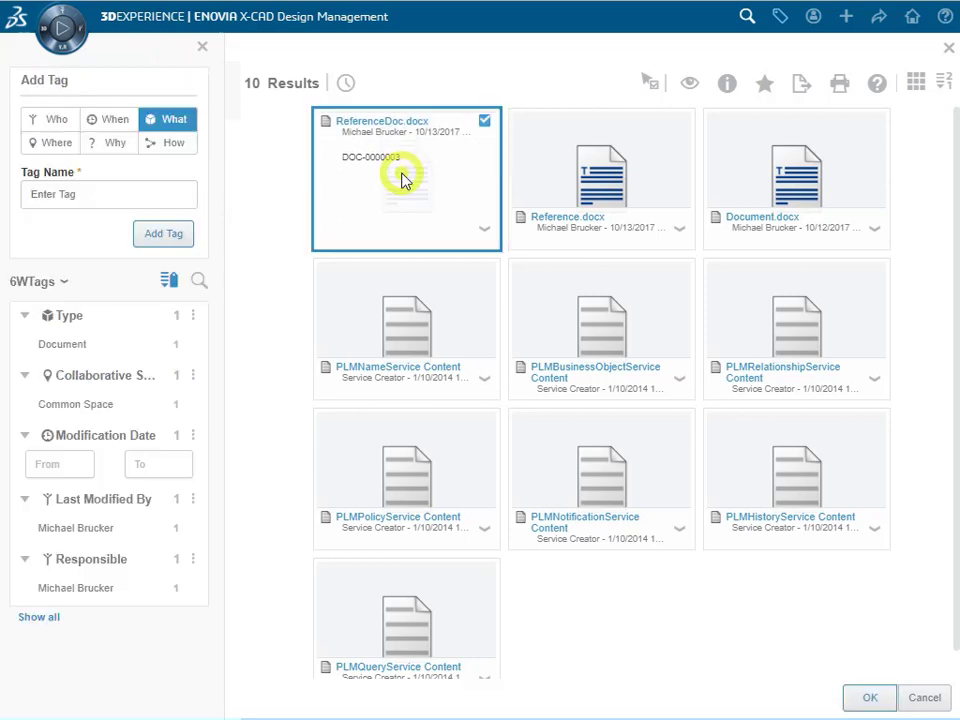
click(868, 700)
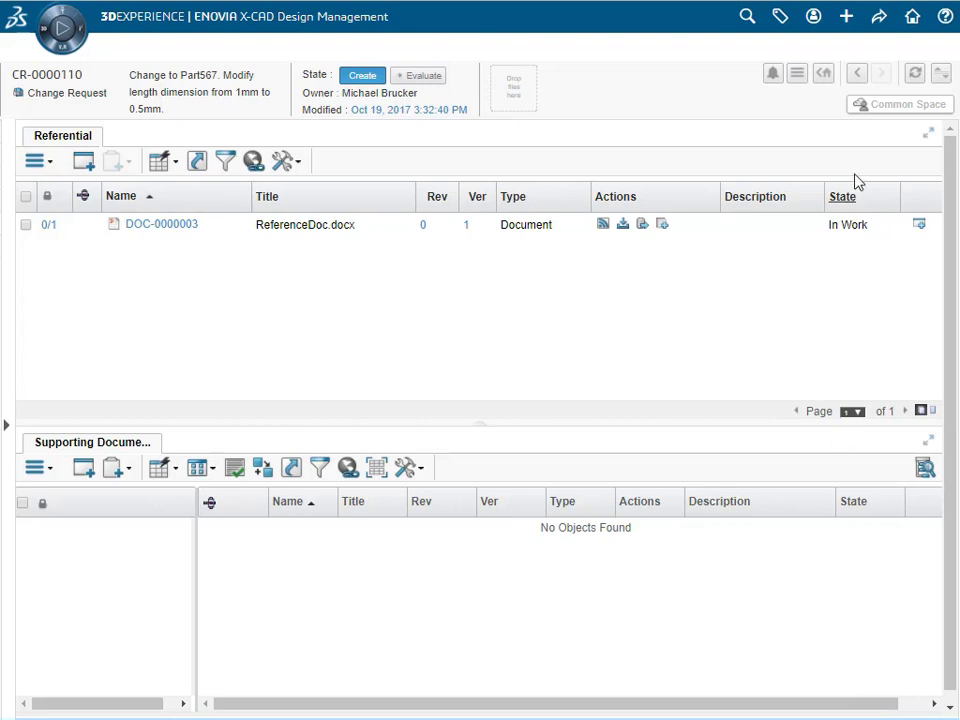
- Reopen CR-0000110 from the Change Request list under My Changes
click(859, 75)
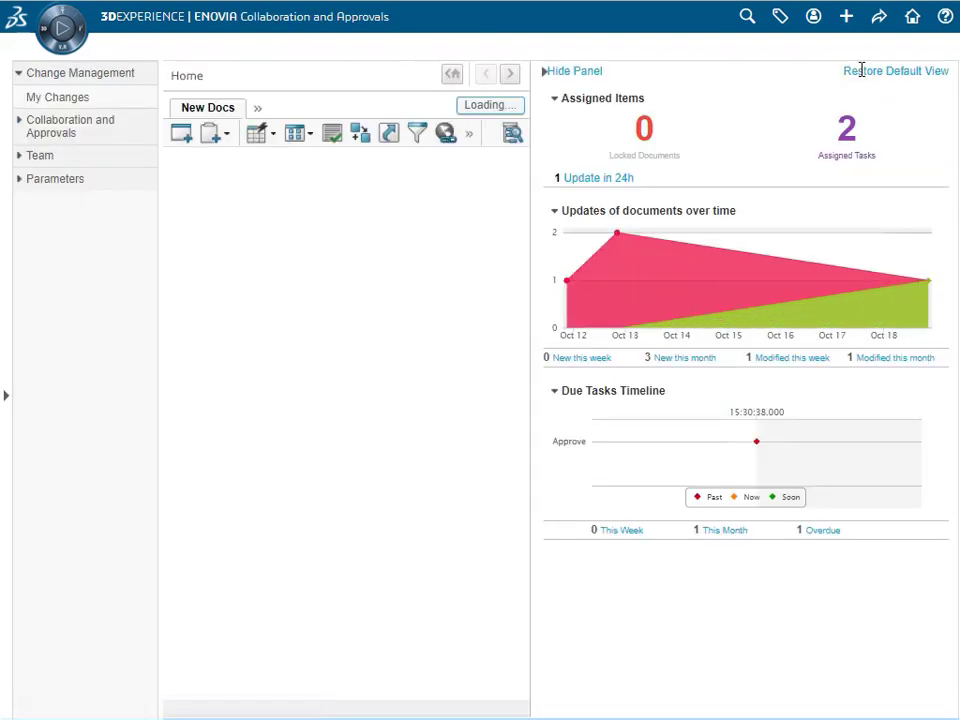
click(83, 104)
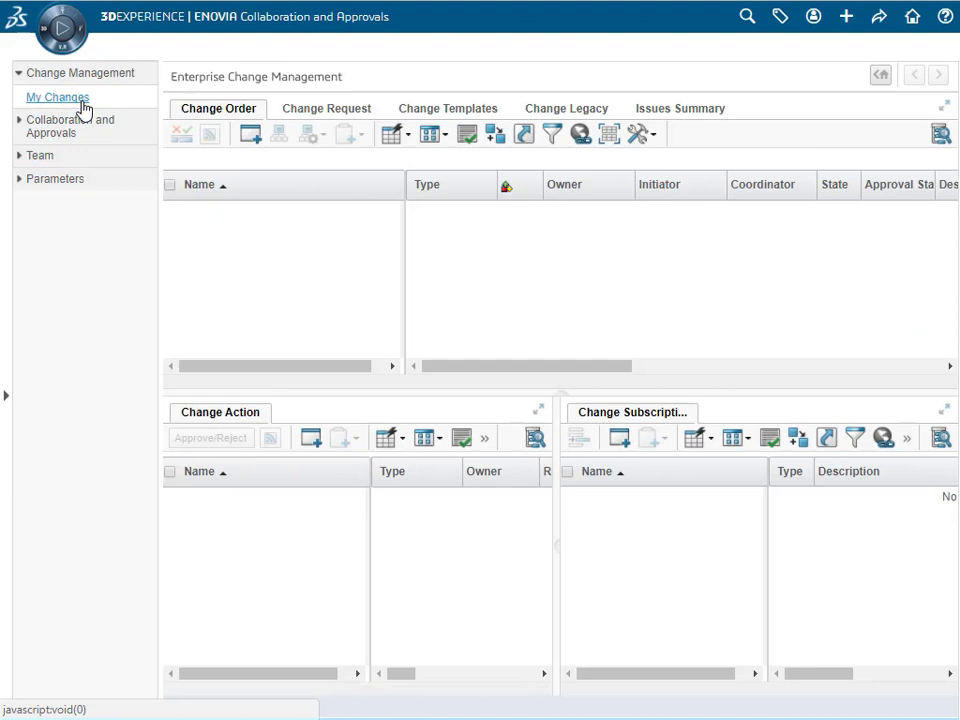
click(328, 110)
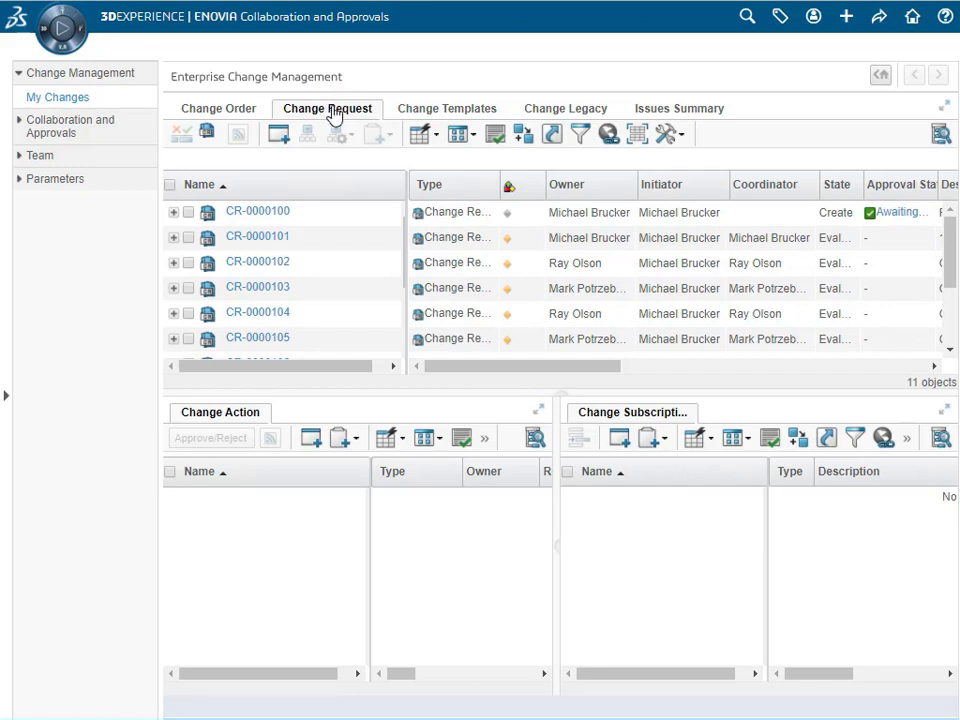
click(943, 106)
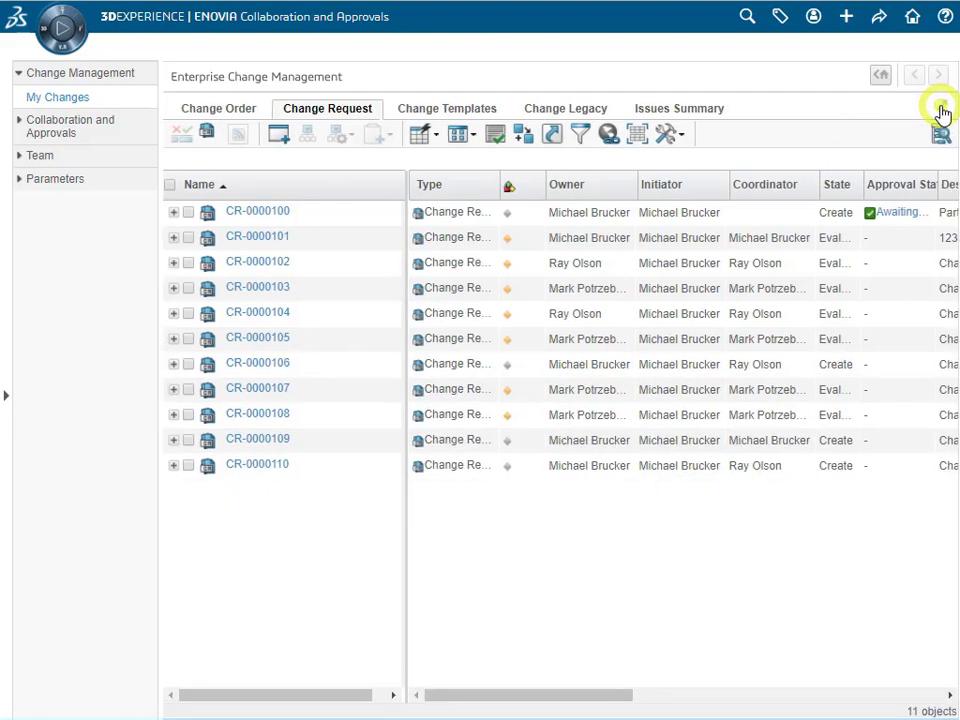
click(267, 466)
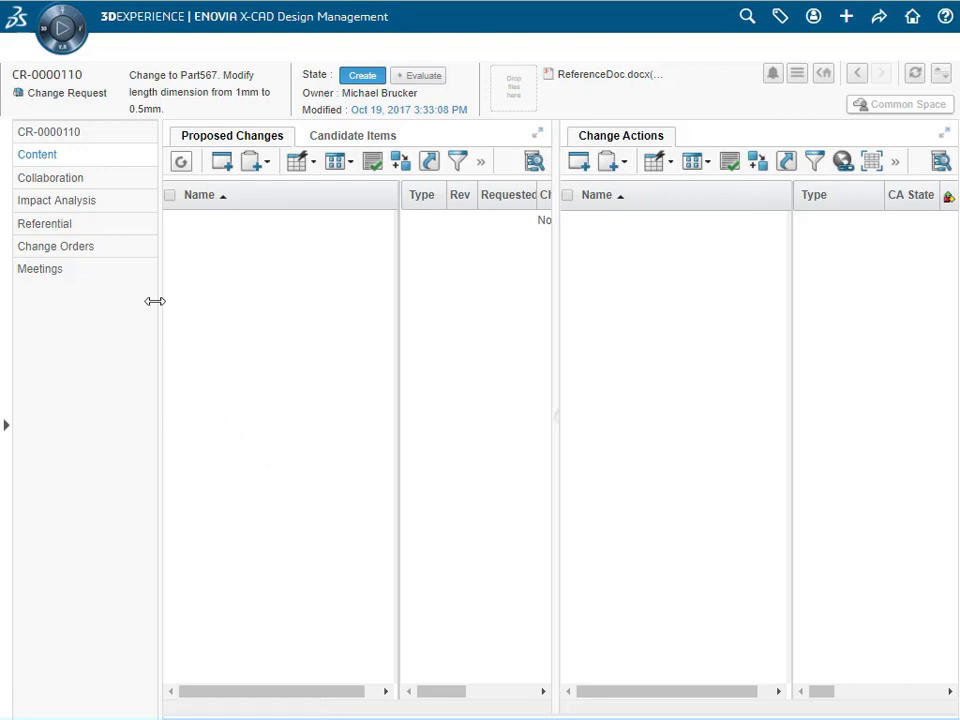
- Show CR-0000110's Properties page with its lifecycle, still in the Create state
click(78, 133)
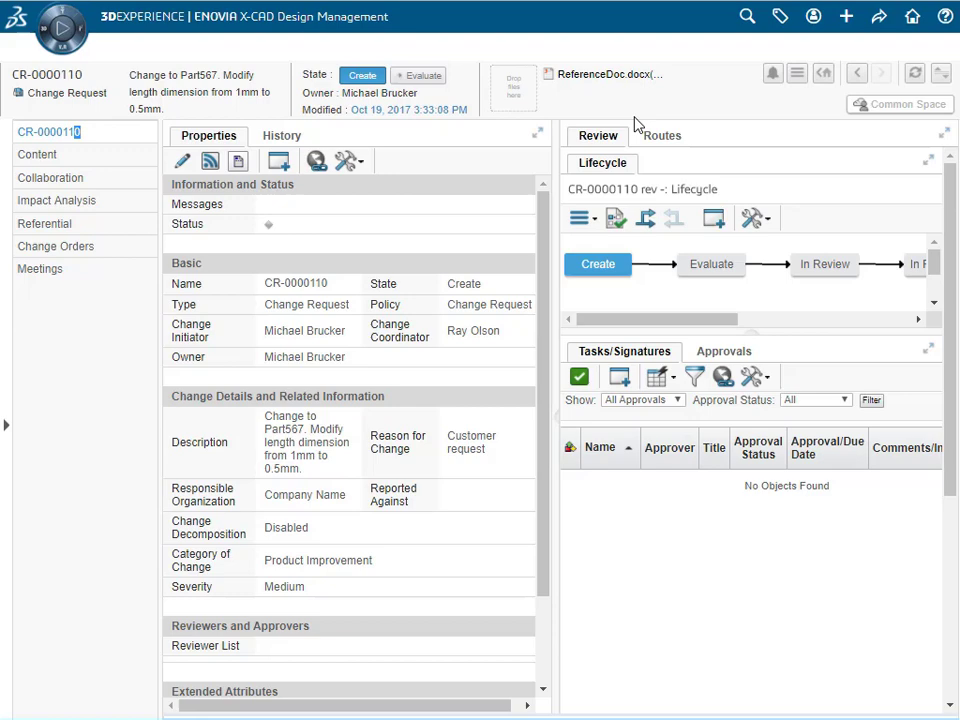
- Edit CR-0000110's properties to pick a new Change Coordinator and save the changes
click(183, 168)
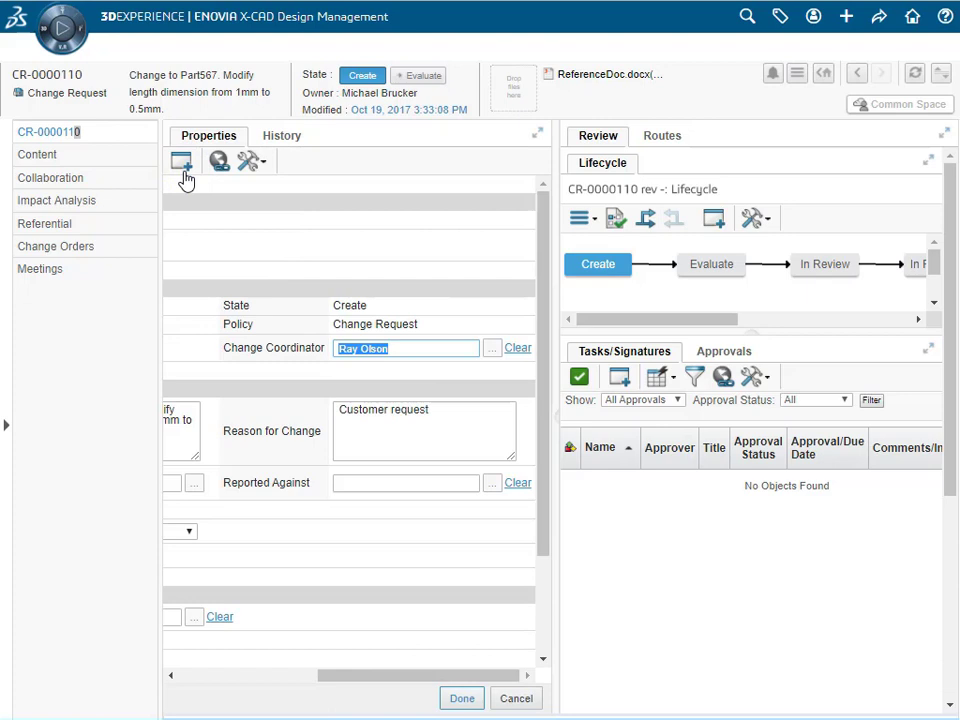
click(492, 348)
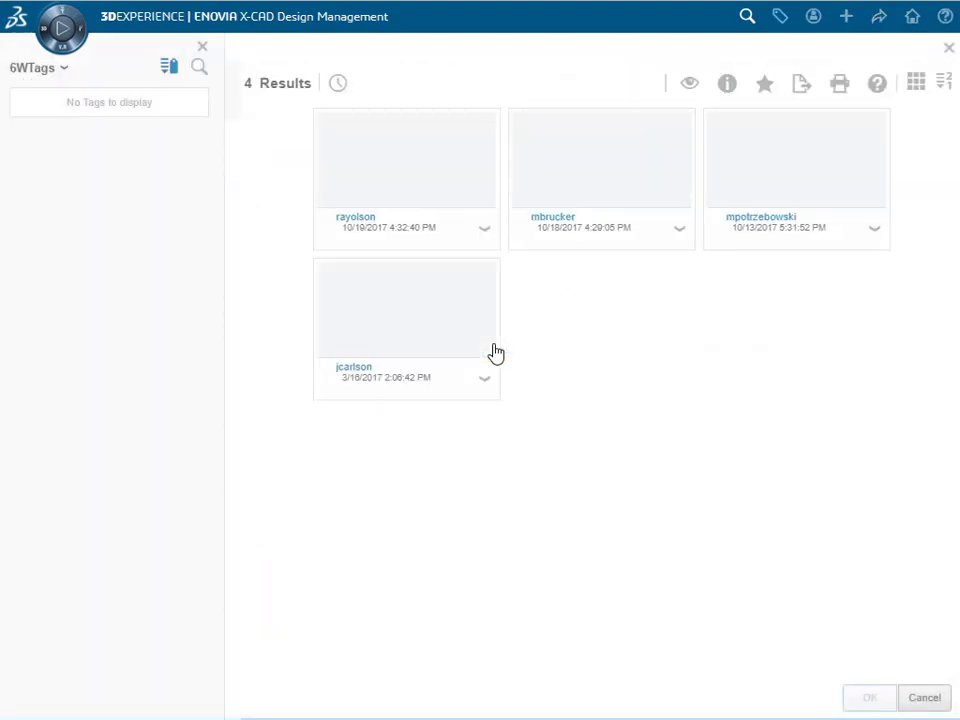
click(791, 184)
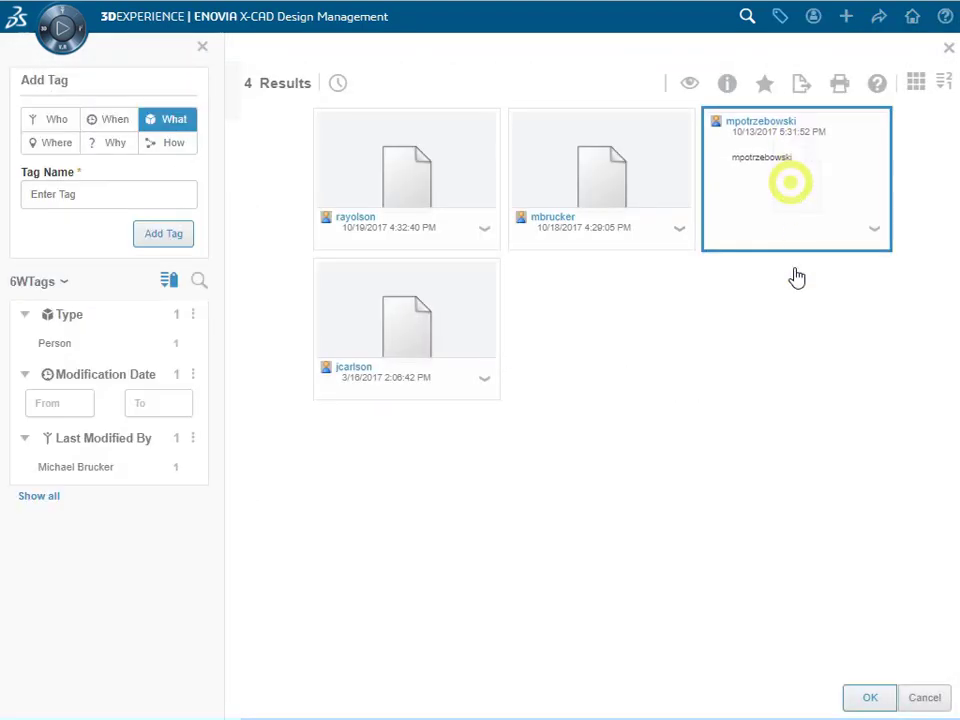
click(862, 698)
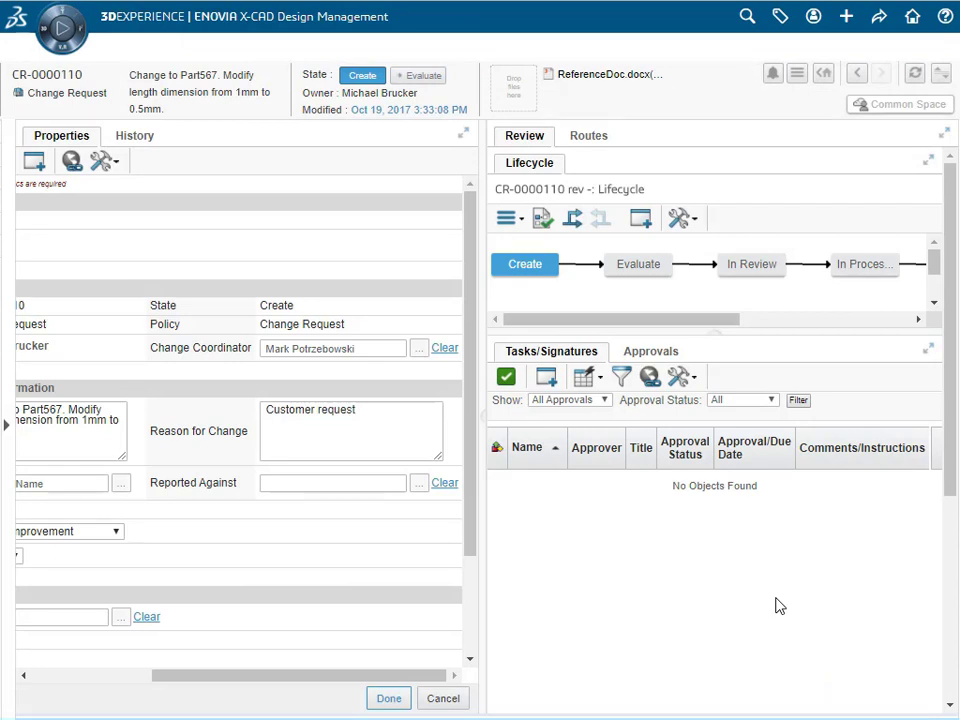
click(390, 701)
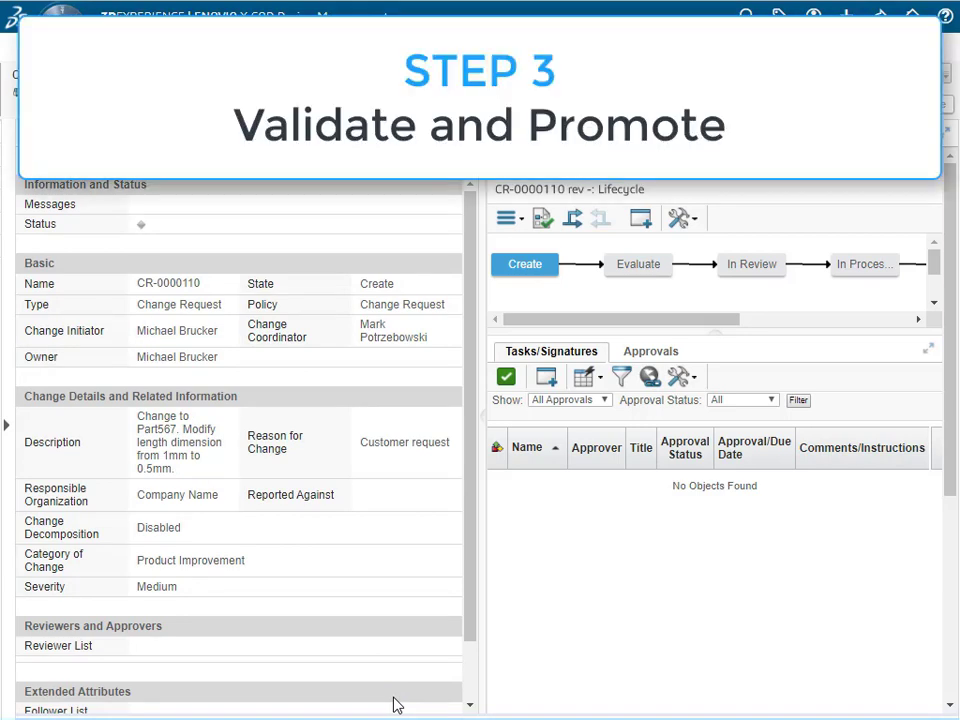
- Validate CR-0000110 against all rules, confirming both coordinator and assignee checks pass
click(543, 221)
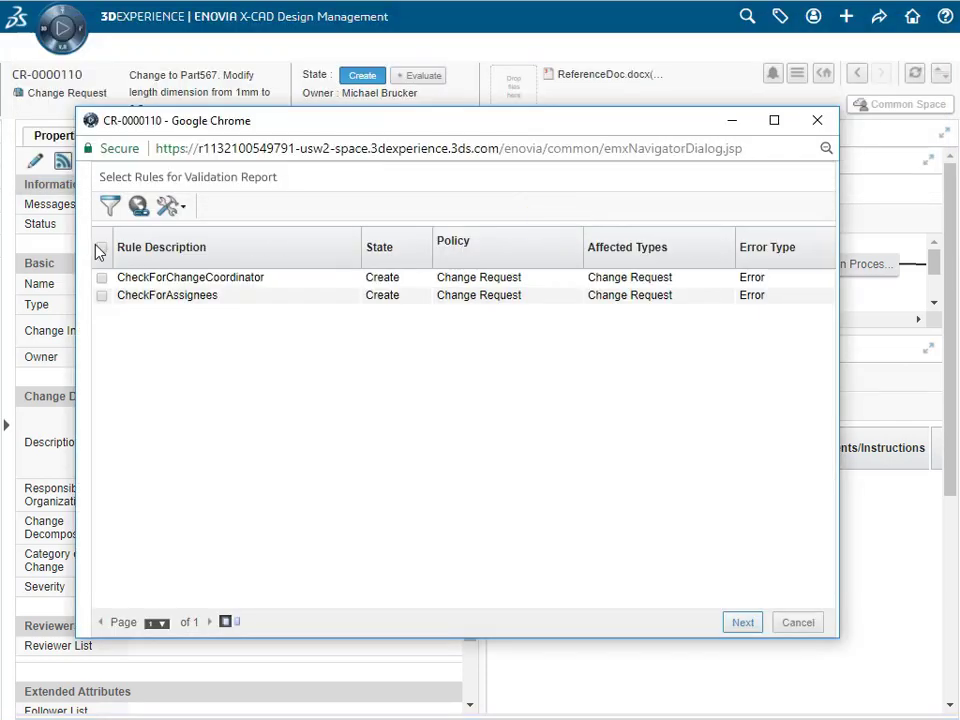
click(100, 248)
click(741, 622)
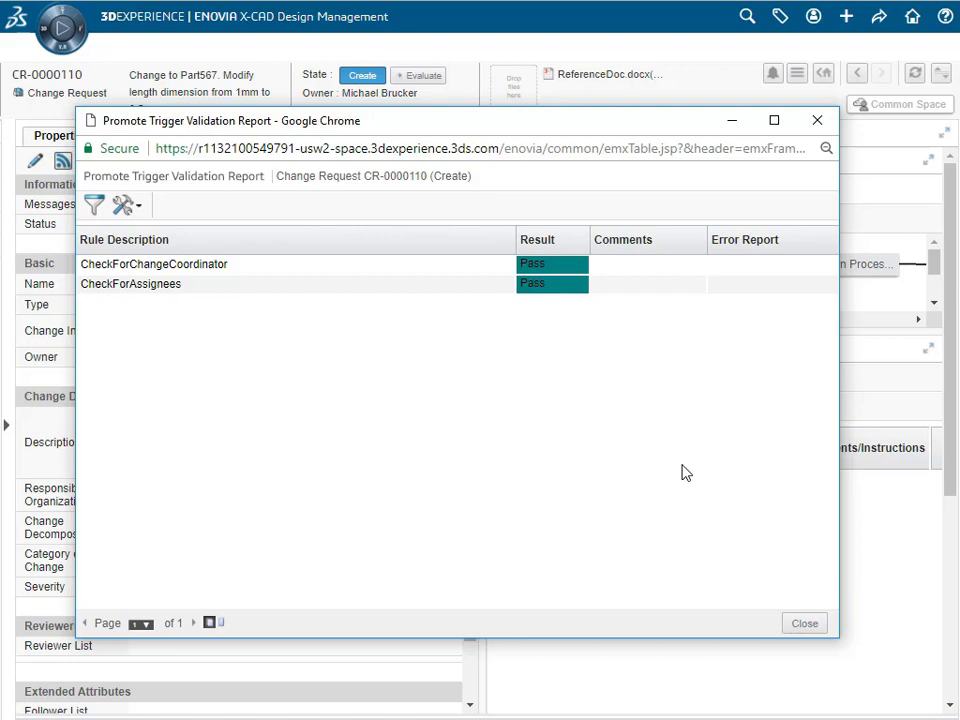
click(791, 626)
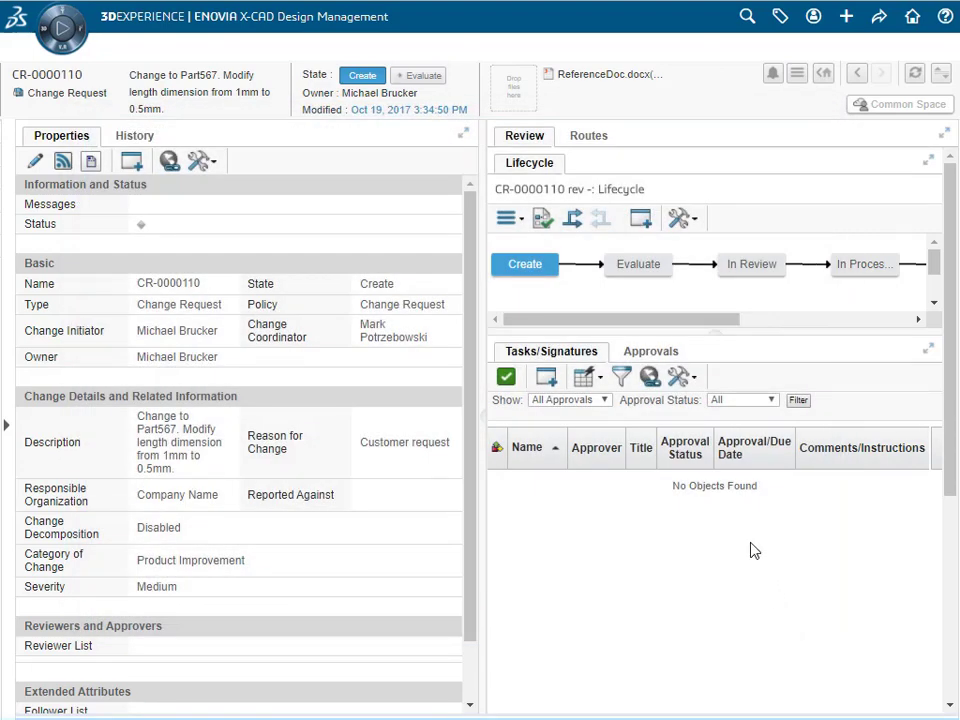
- Promote CR-0000110 from Create to the Evaluate state
click(573, 219)
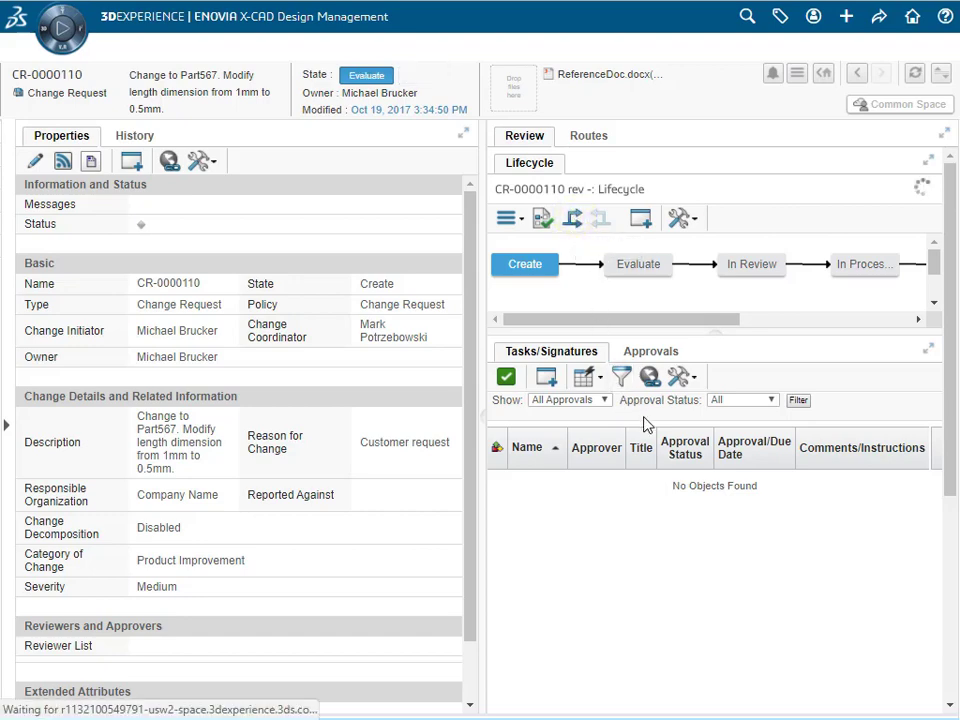